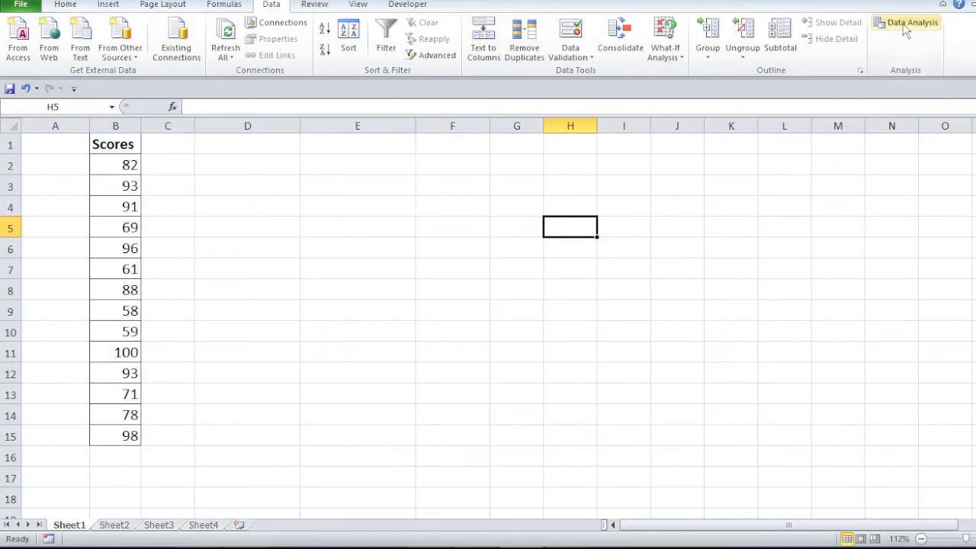
Run Descriptive Statistics on the scores in B1:B15 with output starting at D1, and narrow column E of the results.
{"action": "left_click_drag", "start_coordinate": [785, 107], "coordinate": [568, 131]}
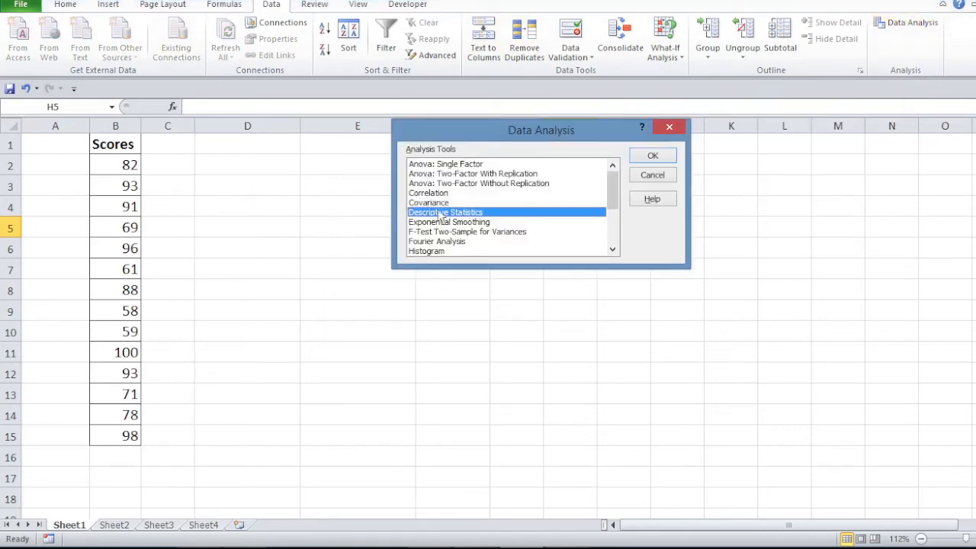
{"action": "left_click", "coordinate": [644, 158]}
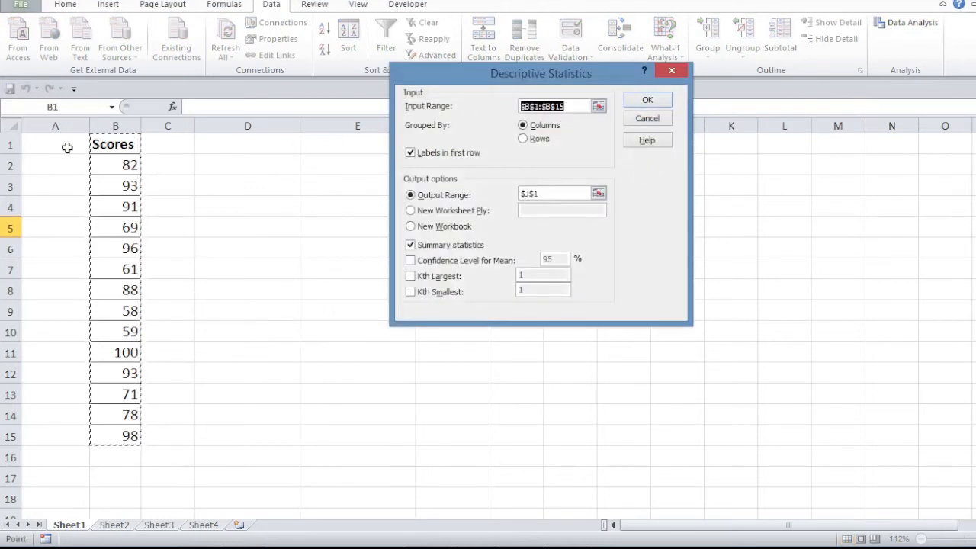
{"action": "left_click_drag", "start_coordinate": [114, 144], "coordinate": [125, 437]}
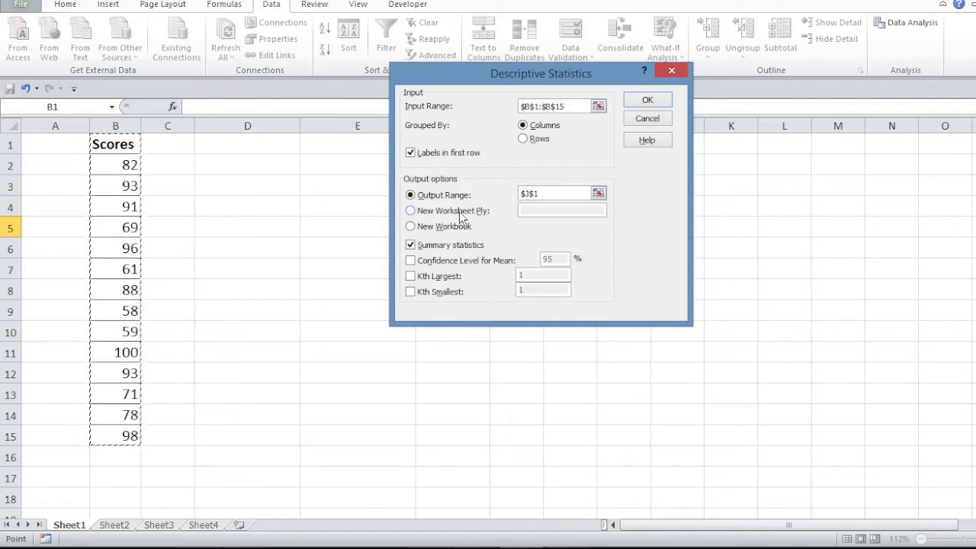
{"action": "double_click", "coordinate": [529, 194]}
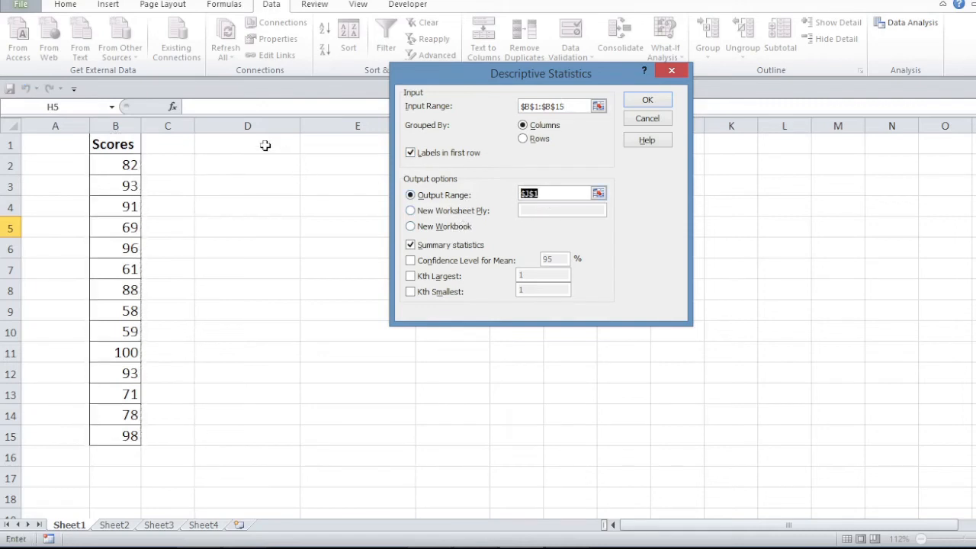
{"action": "left_click", "coordinate": [265, 145]}
{"action": "left_click", "coordinate": [647, 102]}
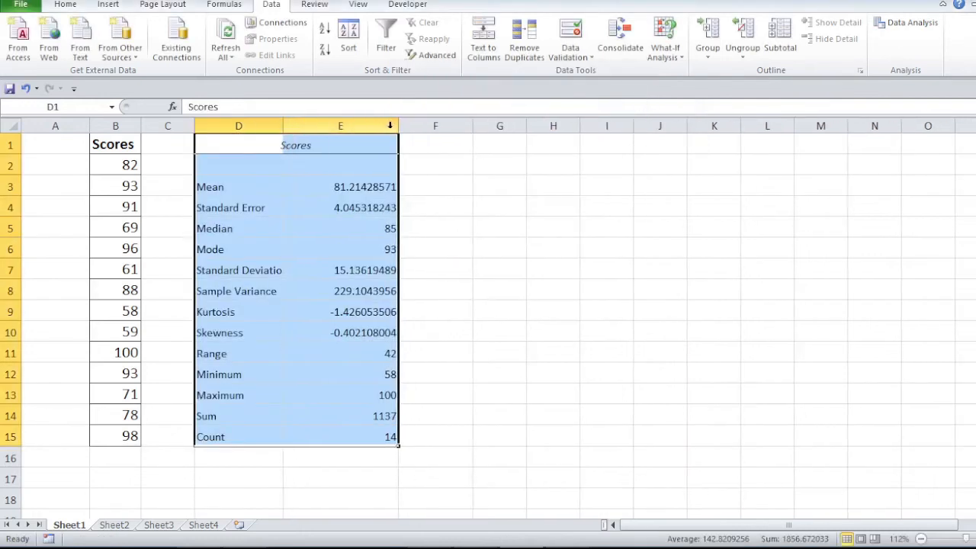
{"action": "left_click_drag", "start_coordinate": [398, 126], "coordinate": [374, 126]}
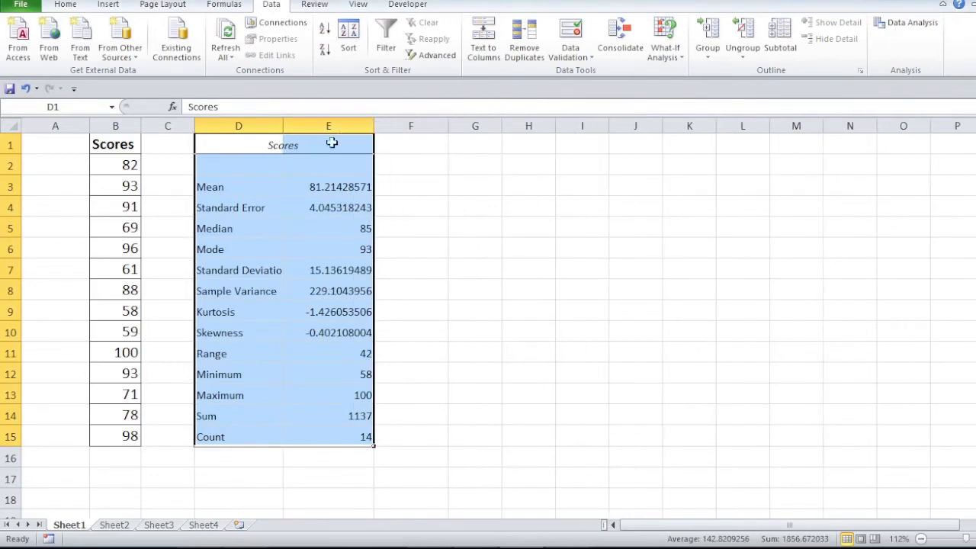
{"action": "left_click", "coordinate": [409, 209]}
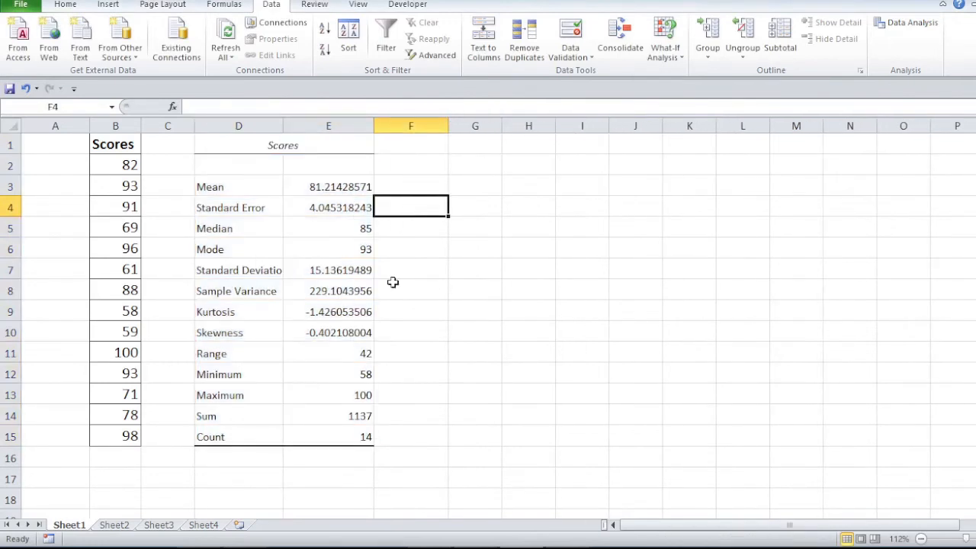
Examine the count, maximum, minimum, standard error, median and mode in the summary against the scores in column B.
{"action": "left_click_drag", "start_coordinate": [227, 436], "coordinate": [335, 437]}
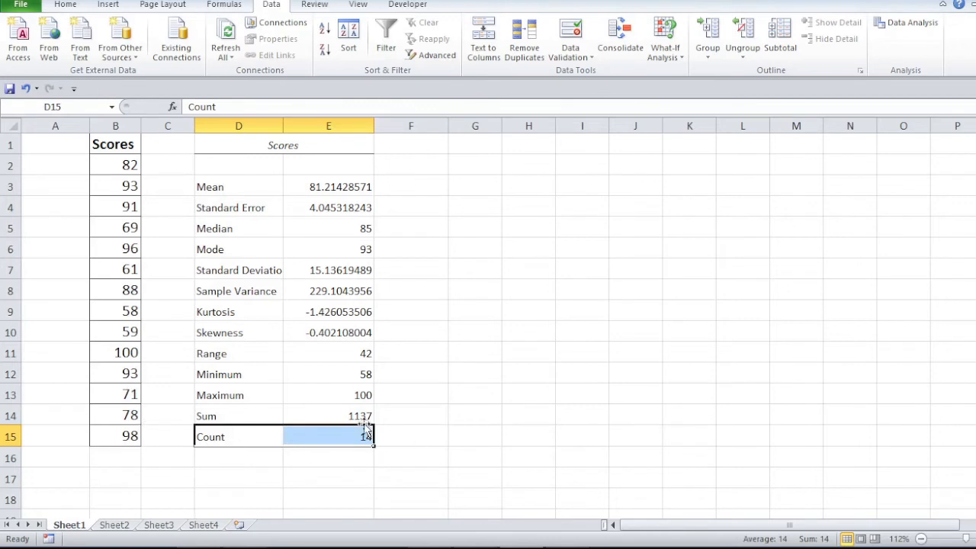
{"action": "left_click", "coordinate": [127, 352]}
{"action": "left_click", "coordinate": [349, 373]}
{"action": "left_click", "coordinate": [122, 311]}
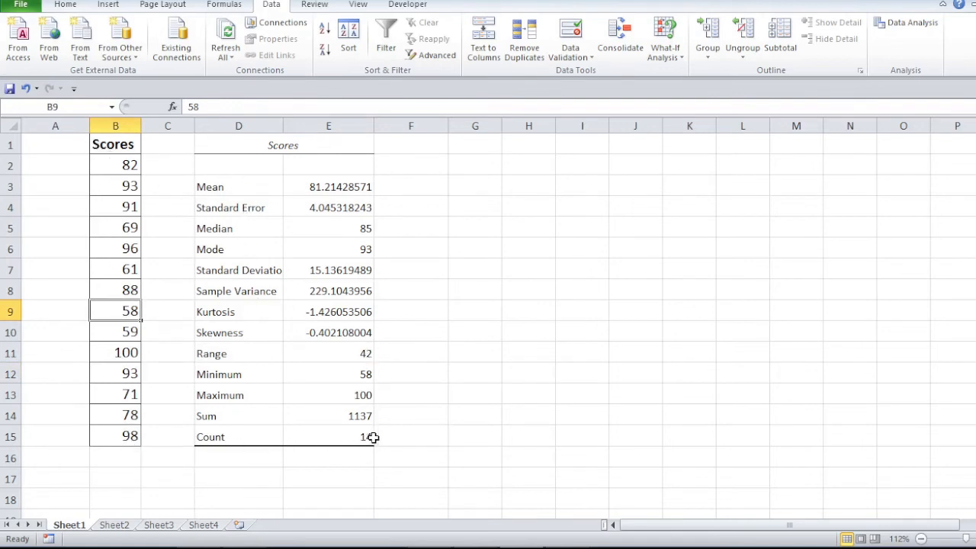
{"action": "left_click", "coordinate": [307, 208]}
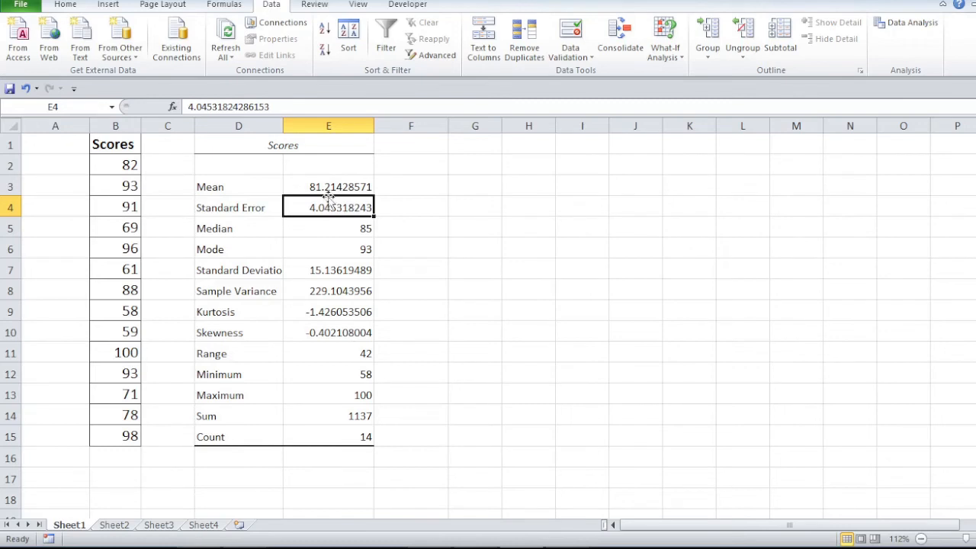
{"action": "left_click", "coordinate": [314, 231]}
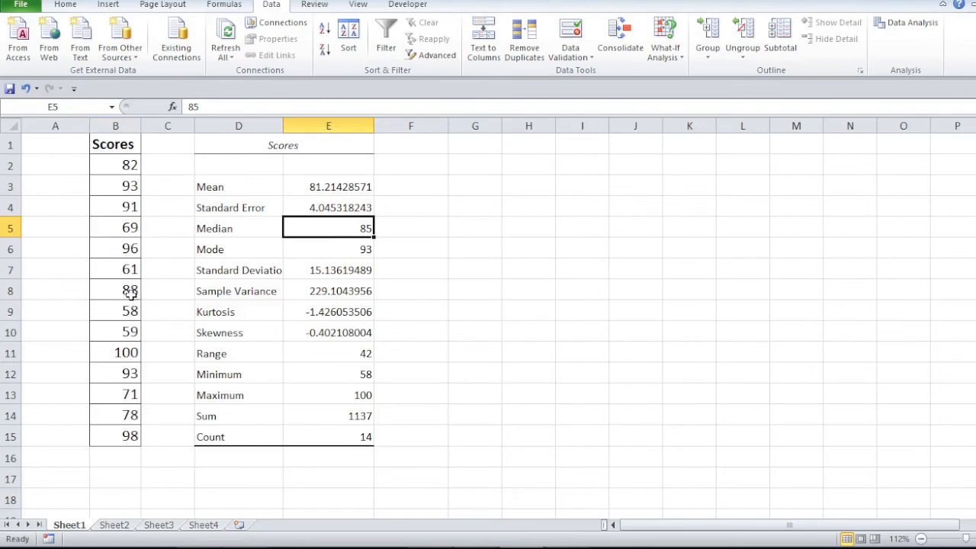
{"action": "left_click", "coordinate": [127, 371]}
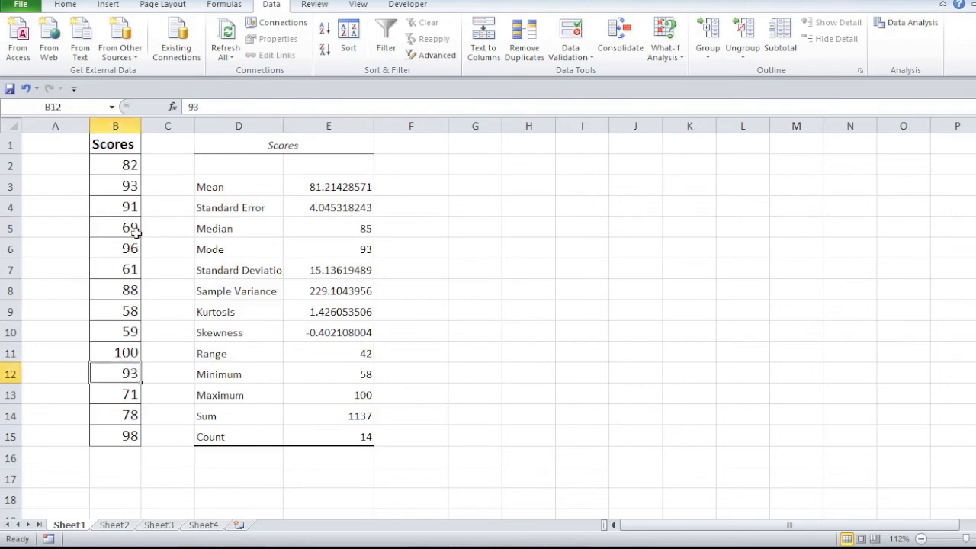
Fill the score 93 from B3 down to B10 and from B12 down to B14.
{"action": "left_click", "coordinate": [124, 188]}
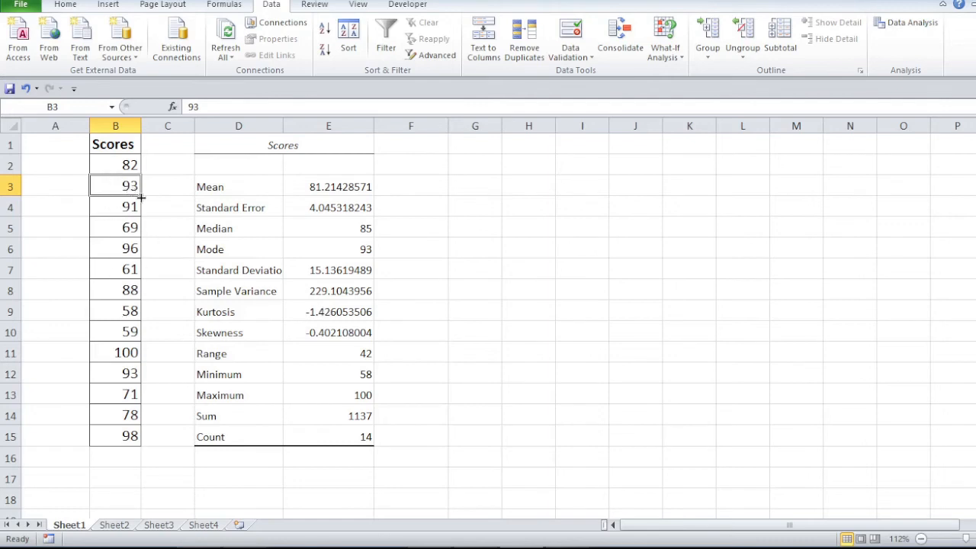
{"action": "left_click_drag", "start_coordinate": [140, 197], "coordinate": [141, 342]}
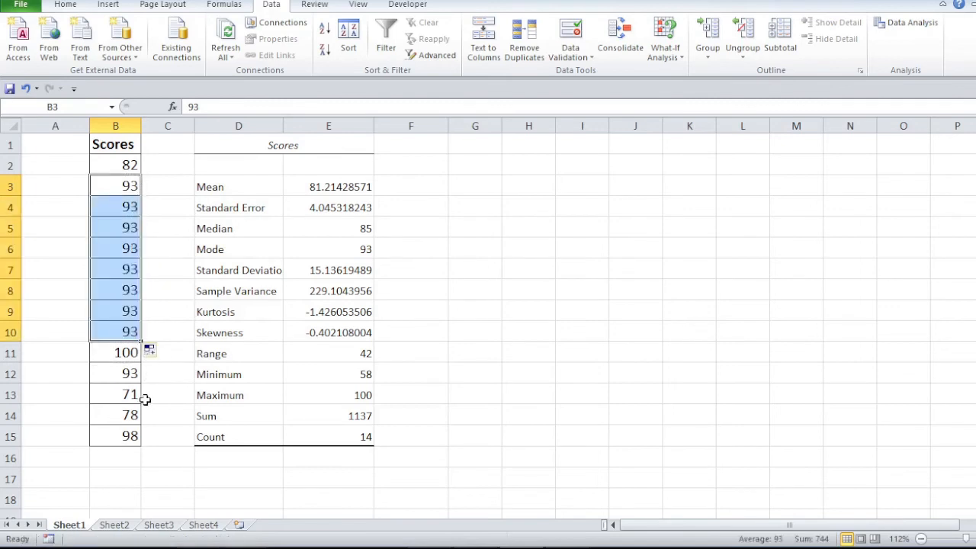
{"action": "left_click", "coordinate": [128, 379]}
{"action": "left_click_drag", "start_coordinate": [141, 387], "coordinate": [142, 425]}
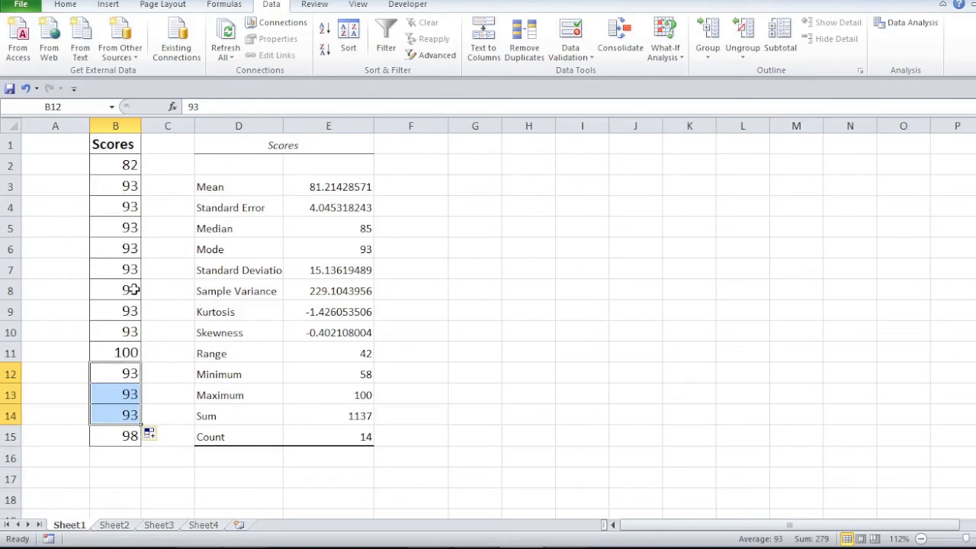
{"action": "left_click", "coordinate": [124, 251]}
Run Descriptive Statistics again on B1:B15 with output starting at G1, and widen columns G and H.
{"action": "left_click", "coordinate": [909, 21]}
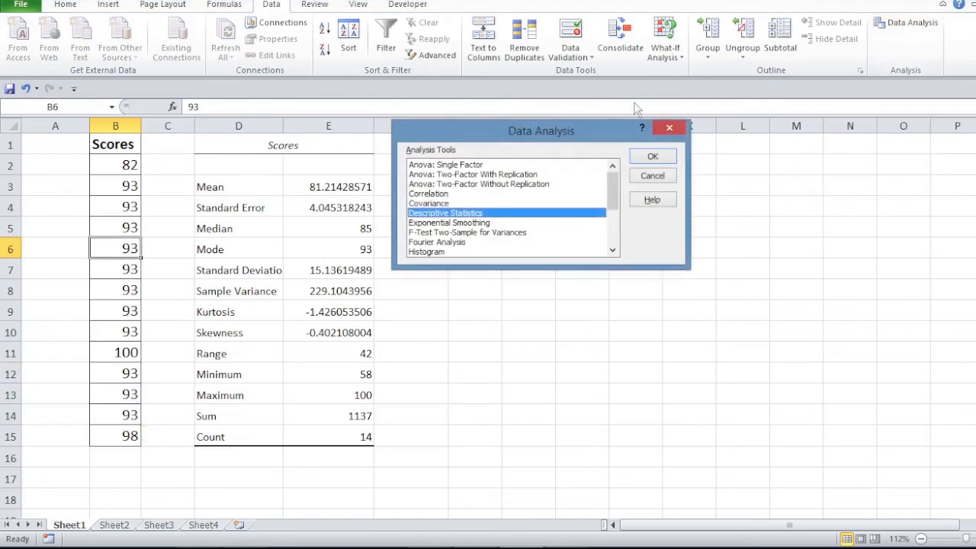
{"action": "left_click", "coordinate": [660, 158]}
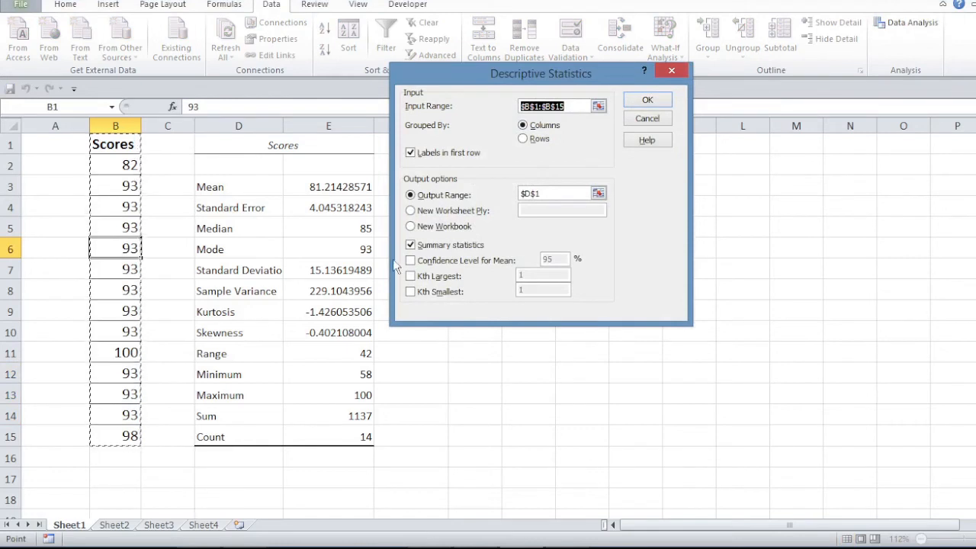
{"action": "left_click_drag", "start_coordinate": [501, 82], "coordinate": [677, 69]}
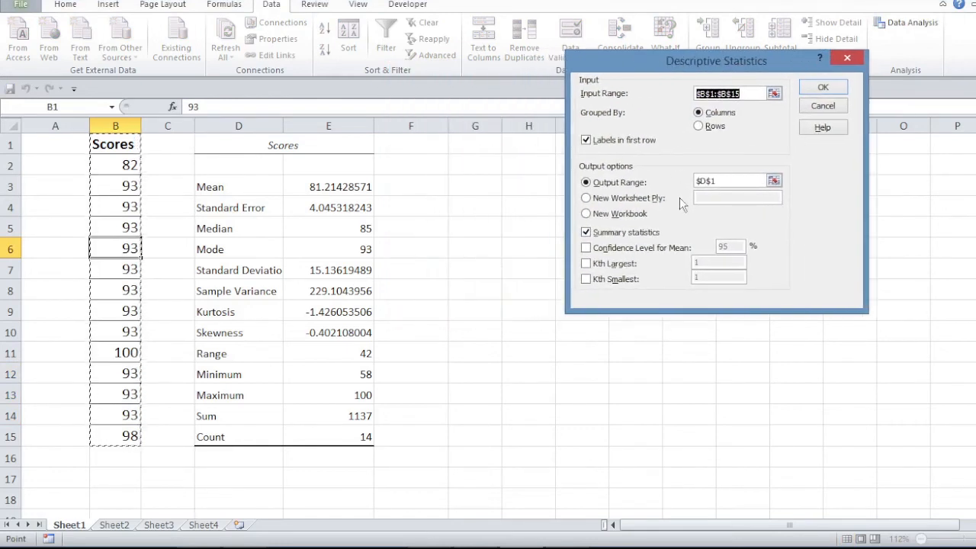
{"action": "double_click", "coordinate": [721, 181]}
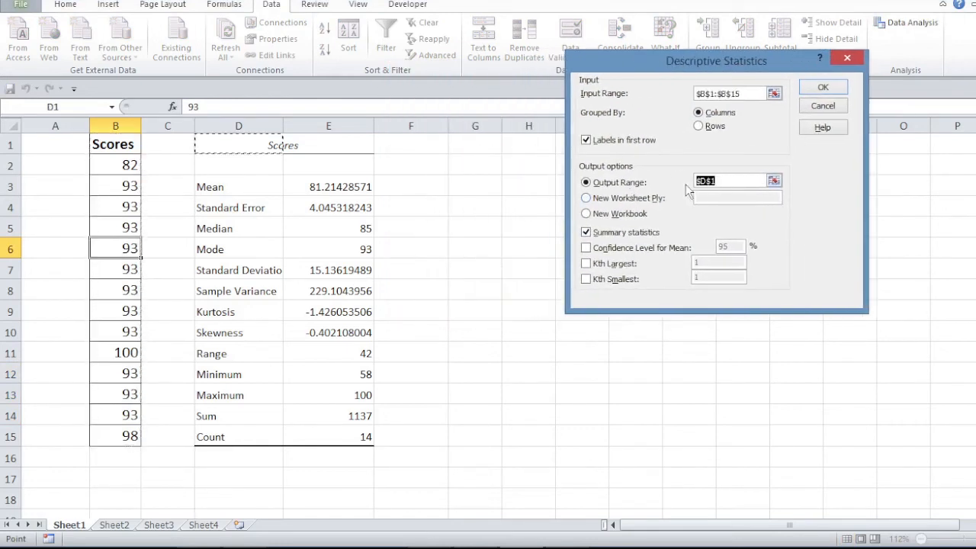
{"action": "left_click", "coordinate": [488, 148]}
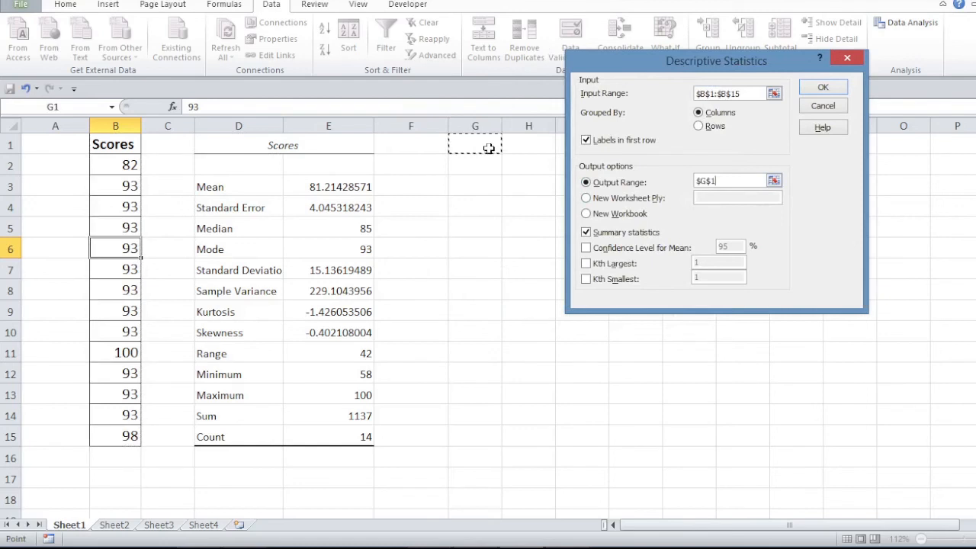
{"action": "left_click", "coordinate": [838, 90]}
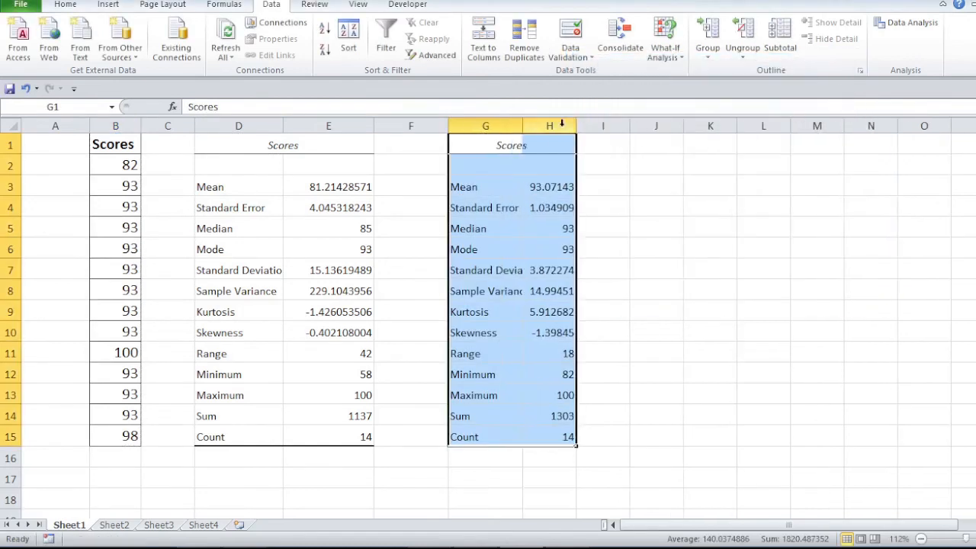
{"action": "left_click_drag", "start_coordinate": [580, 126], "coordinate": [609, 125]}
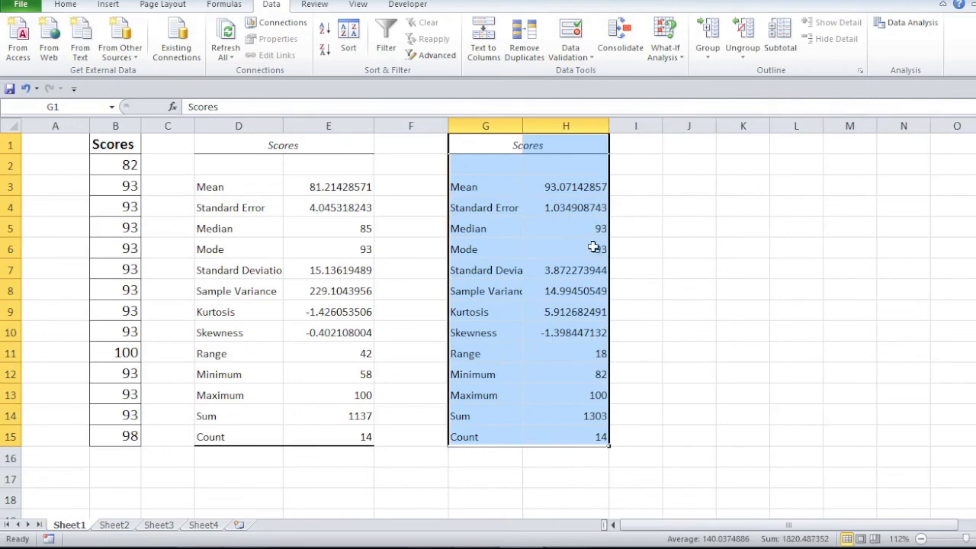
{"action": "left_click_drag", "start_coordinate": [523, 125], "coordinate": [541, 122]}
Examine the mean, median, mode, maximum, minimum, kurtosis and skewness in the second summary, and compare the standard deviations of both summaries.
{"action": "left_click", "coordinate": [577, 188]}
{"action": "left_click", "coordinate": [593, 231]}
{"action": "left_click", "coordinate": [593, 248]}
{"action": "left_click", "coordinate": [591, 401]}
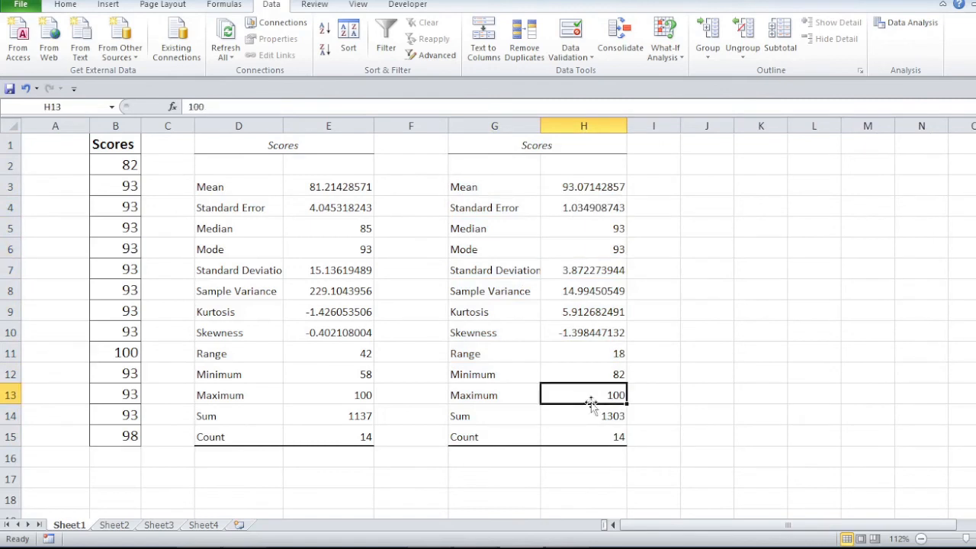
{"action": "left_click", "coordinate": [596, 379]}
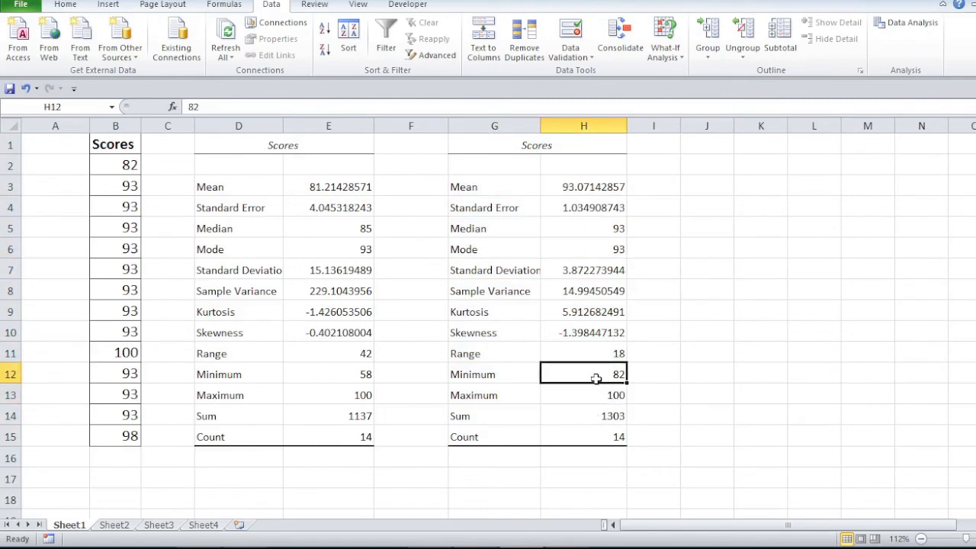
{"action": "left_click", "coordinate": [336, 273]}
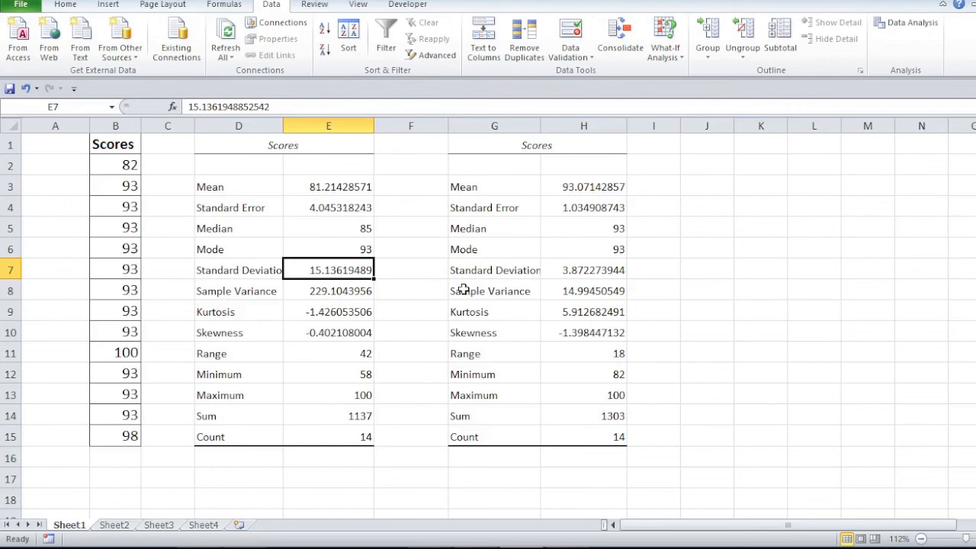
{"action": "left_click", "coordinate": [577, 270]}
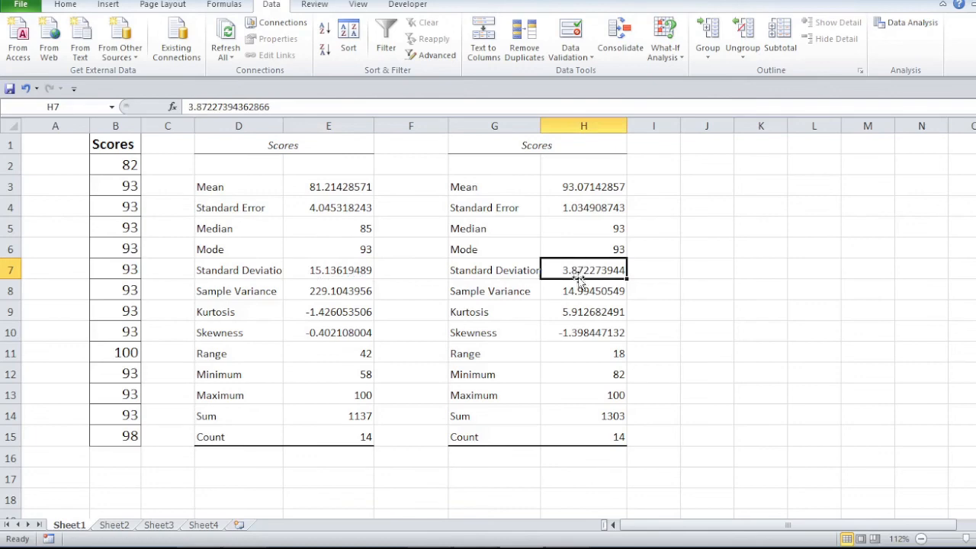
{"action": "left_click", "coordinate": [582, 314]}
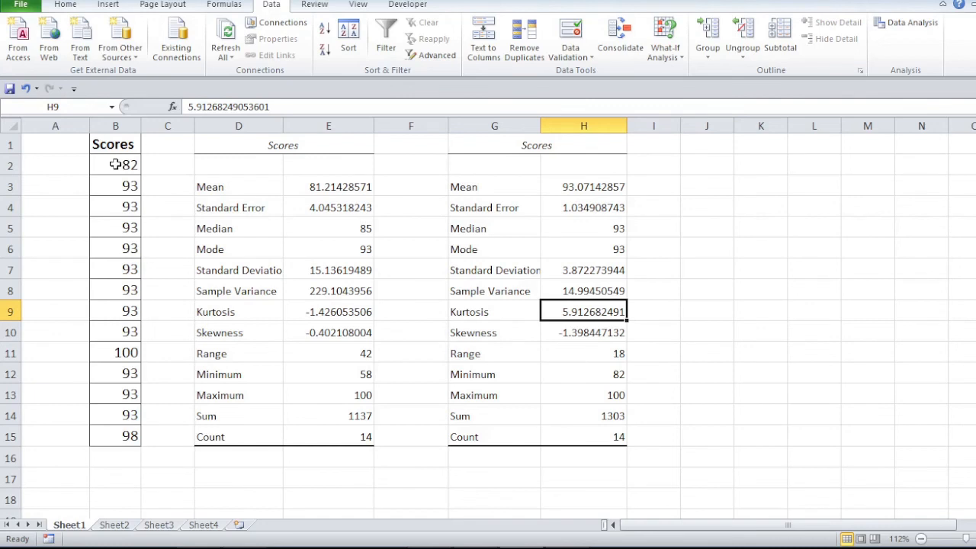
{"action": "left_click", "coordinate": [561, 333]}
{"action": "left_click", "coordinate": [592, 188]}
{"action": "left_click", "coordinate": [601, 231]}
{"action": "left_click", "coordinate": [601, 244]}
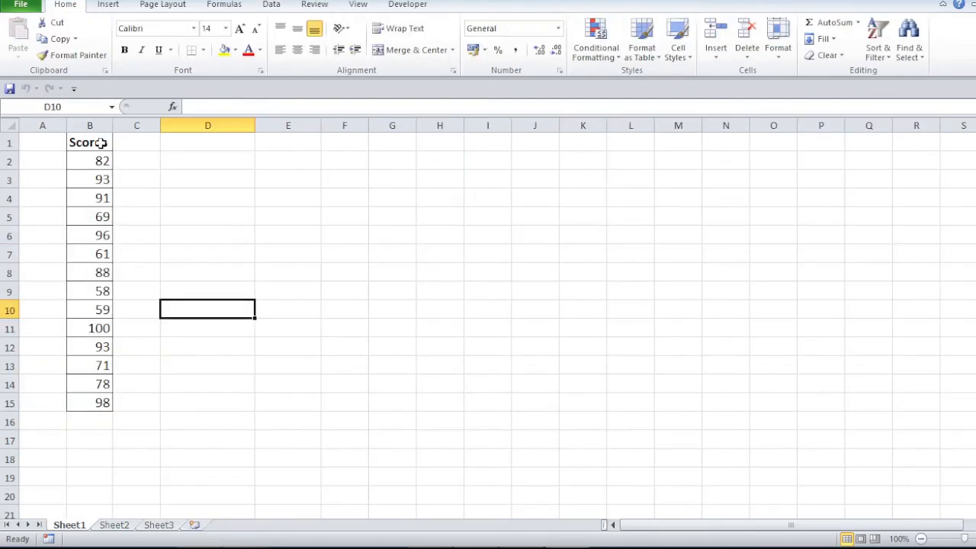
Start Descriptive Statistics for the original scores, with input range B1:B15 and labels in the first row.
{"action": "left_click_drag", "start_coordinate": [99, 142], "coordinate": [87, 404]}
{"action": "left_click", "coordinate": [346, 258]}
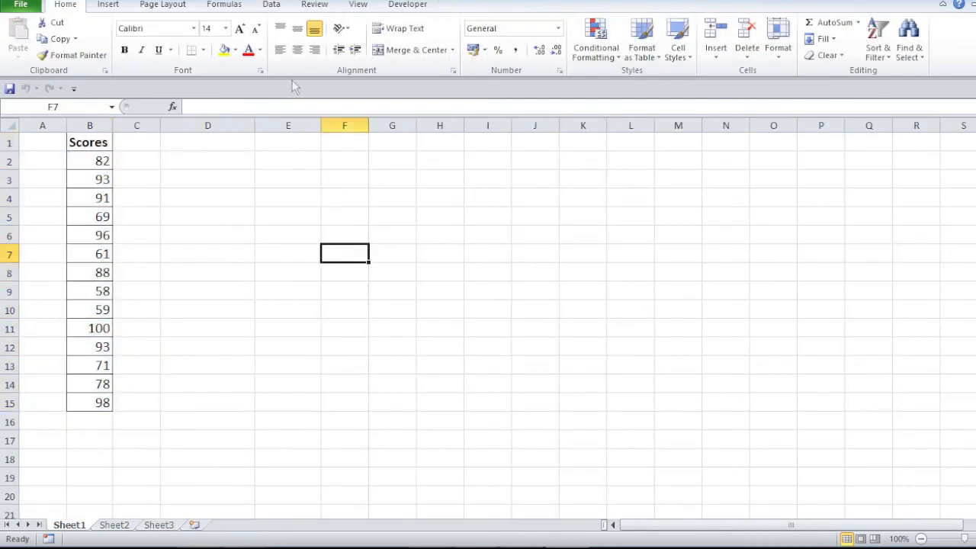
{"action": "left_click", "coordinate": [273, 6]}
{"action": "left_click", "coordinate": [908, 22]}
{"action": "left_click", "coordinate": [365, 144]}
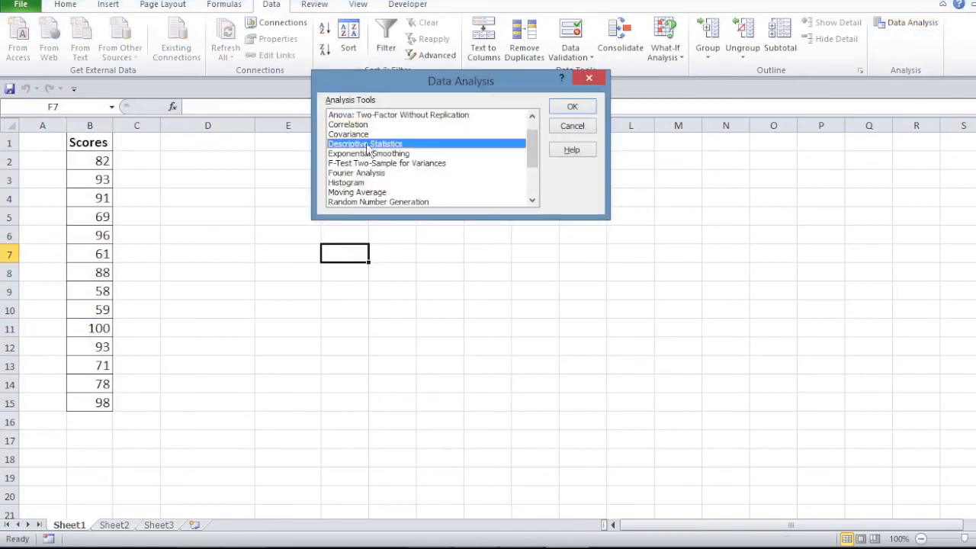
{"action": "left_click", "coordinate": [571, 108]}
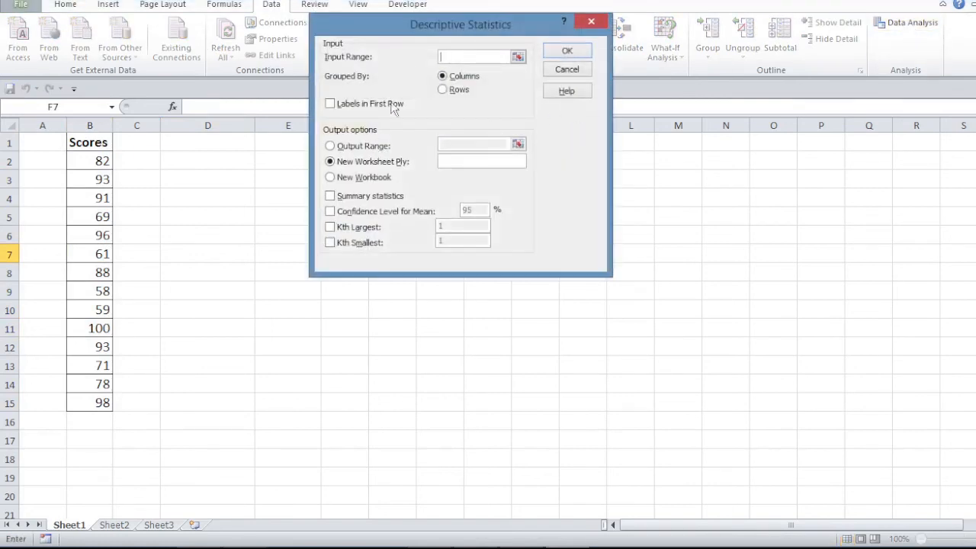
{"action": "left_click", "coordinate": [447, 58]}
{"action": "left_click_drag", "start_coordinate": [89, 144], "coordinate": [95, 402]}
{"action": "left_click", "coordinate": [329, 103]}
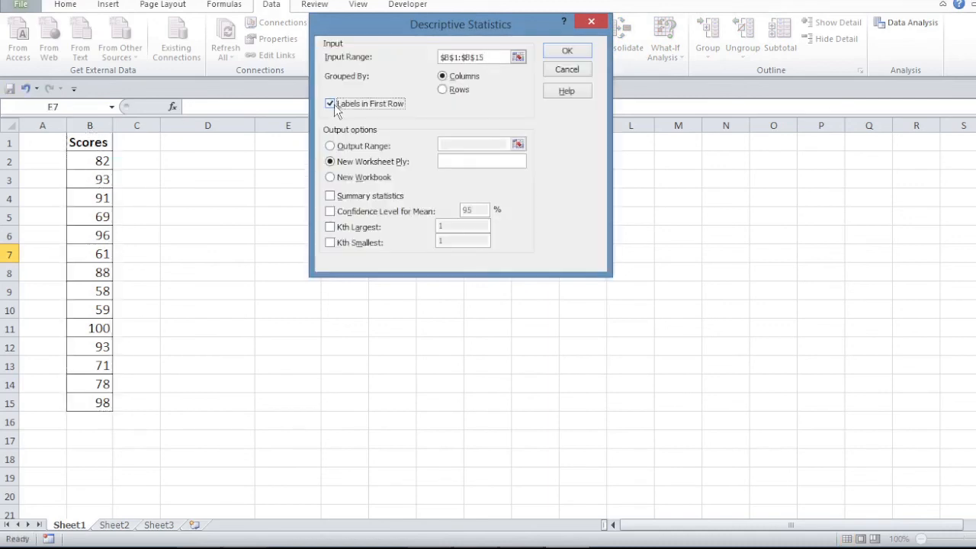
Send the Descriptive Statistics output to D1 and include summary statistics and the 95% confidence level for the mean.
{"action": "left_click", "coordinate": [369, 146]}
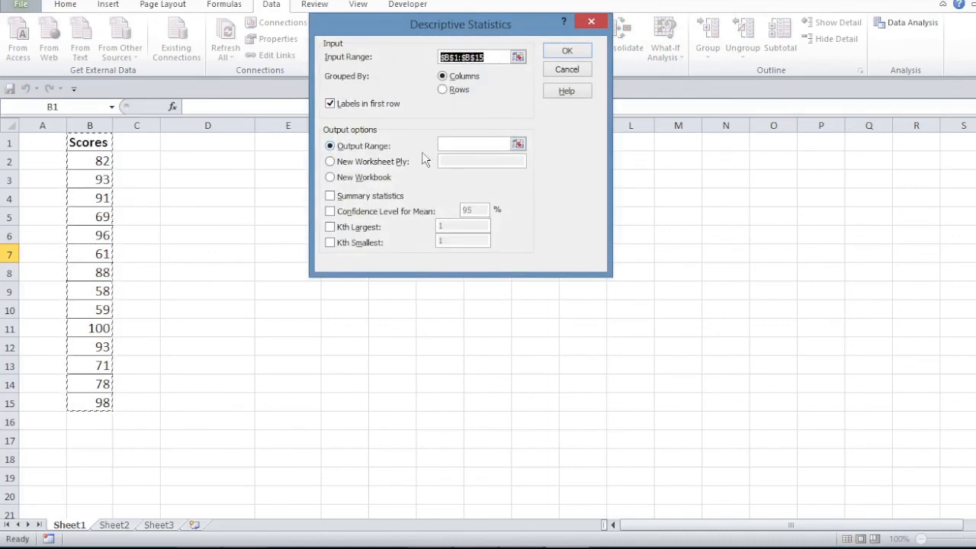
{"action": "left_click", "coordinate": [456, 146]}
{"action": "left_click", "coordinate": [229, 144]}
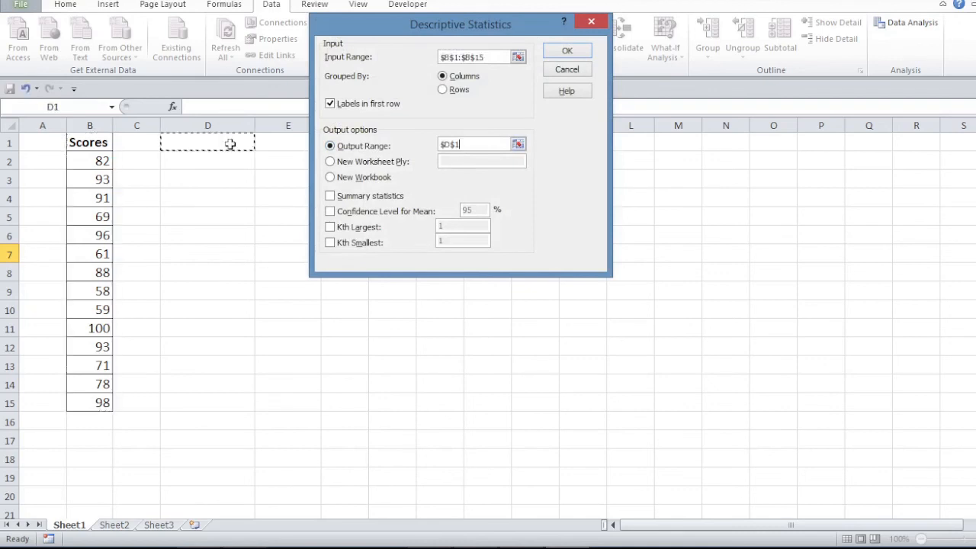
{"action": "left_click", "coordinate": [331, 197]}
{"action": "left_click", "coordinate": [331, 212]}
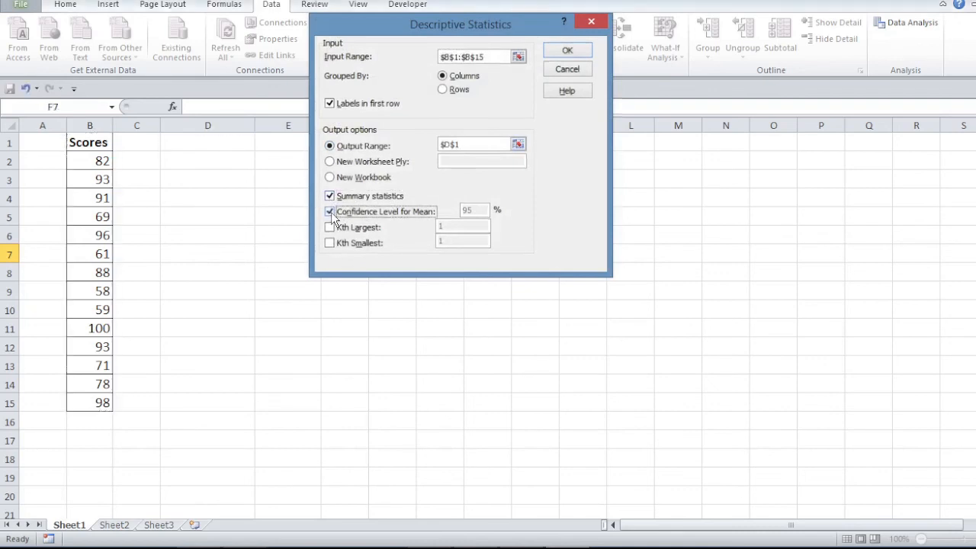
Include the Kth largest with K set to 2 and the Kth smallest with K set to 3, and generate the summary.
{"action": "left_click", "coordinate": [330, 227]}
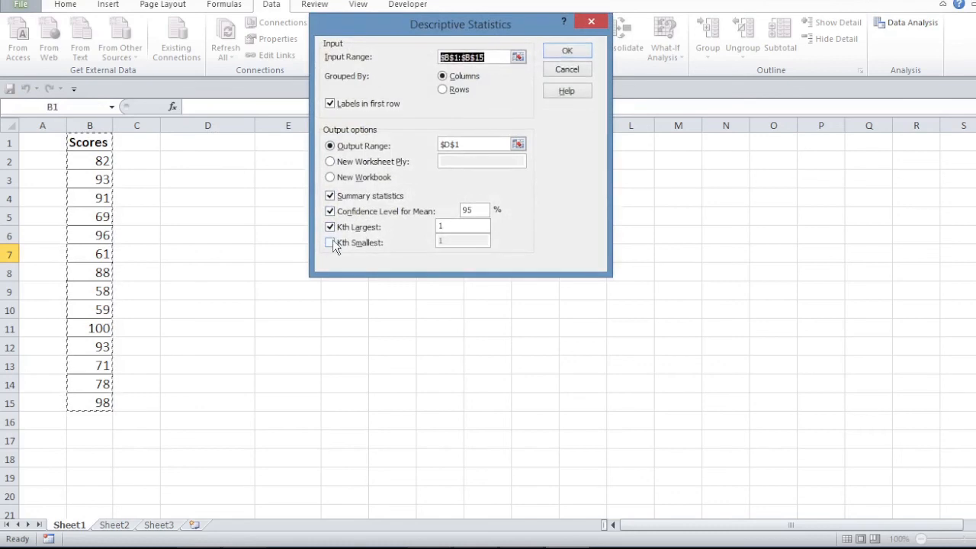
{"action": "left_click", "coordinate": [331, 242]}
{"action": "left_click", "coordinate": [444, 225]}
{"action": "key", "text": "BackSpace"}
{"action": "type", "text": "2"}
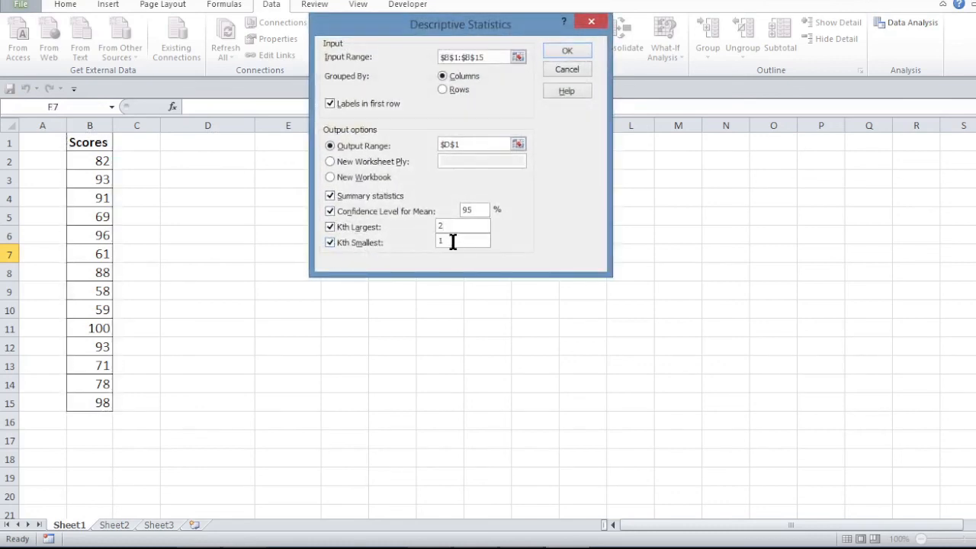
{"action": "left_click_drag", "start_coordinate": [447, 241], "coordinate": [421, 241]}
{"action": "type", "text": "3"}
{"action": "left_click", "coordinate": [567, 52]}
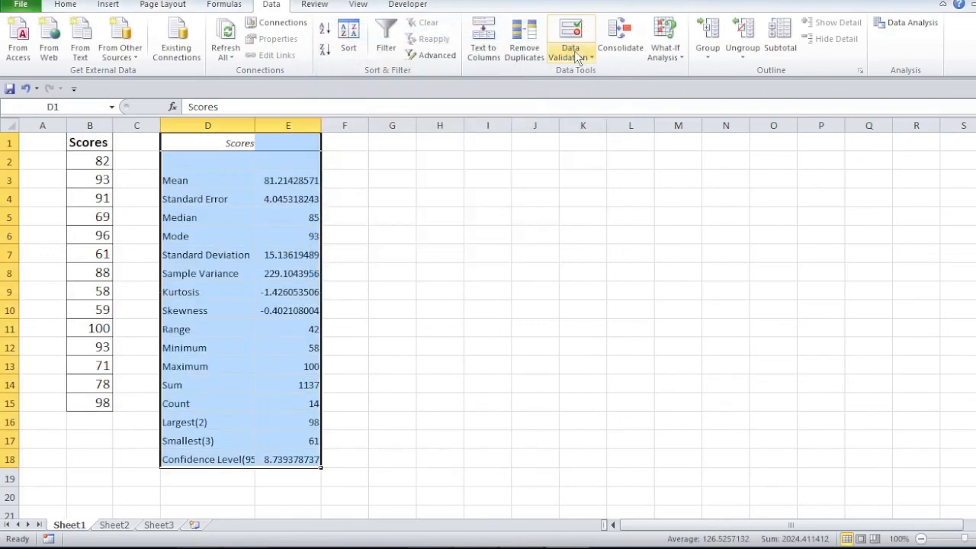
Examine the second-largest and third-smallest results in the summary and compare them with the scores in column B.
{"action": "scroll", "coordinate": [319, 260], "scroll_direction": "down", "scroll_amount": 2}
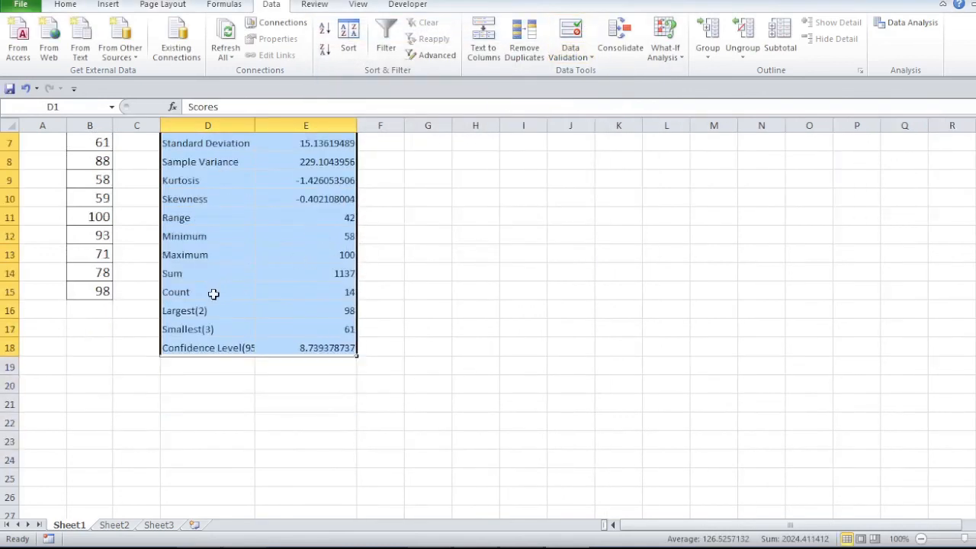
{"action": "left_click", "coordinate": [193, 313]}
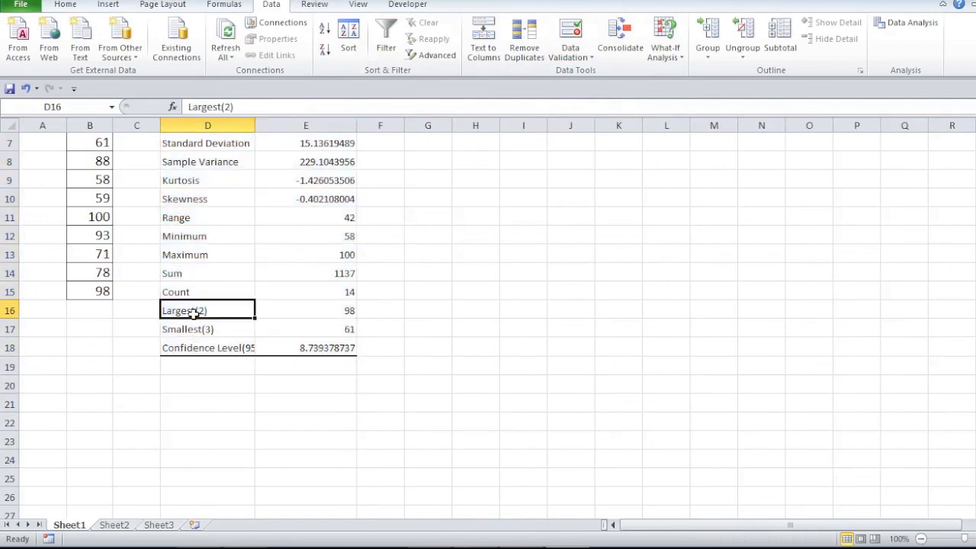
{"action": "left_click", "coordinate": [348, 311]}
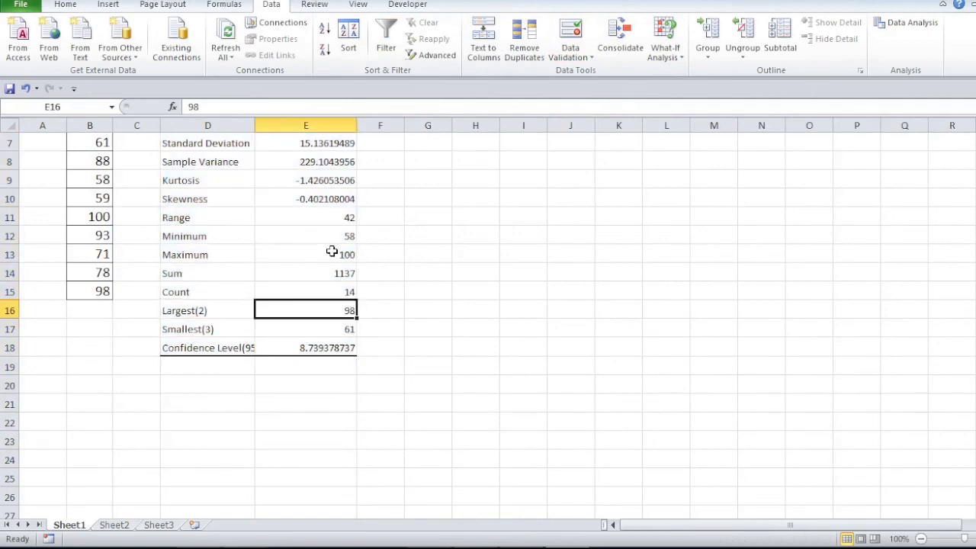
{"action": "scroll", "coordinate": [45, 225], "scroll_direction": "up", "scroll_amount": 2}
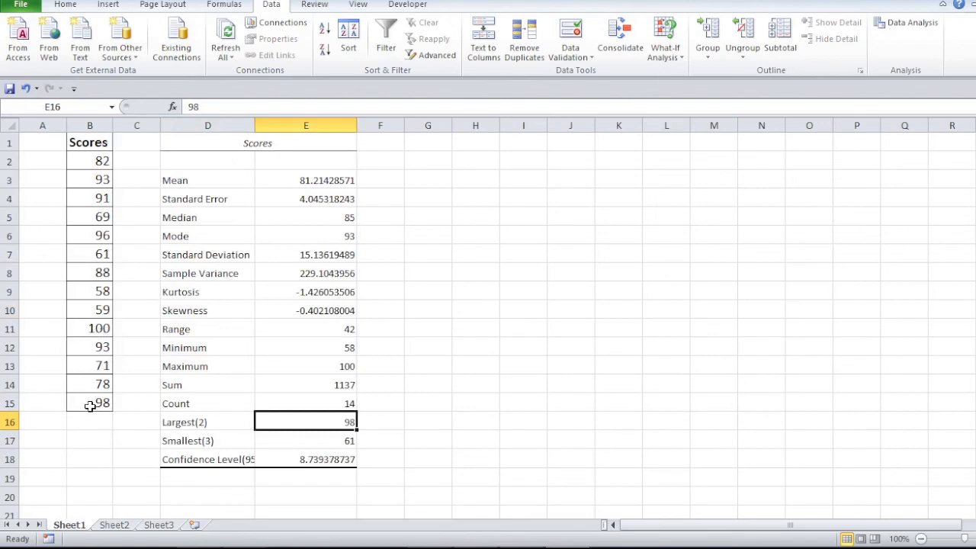
{"action": "left_click", "coordinate": [289, 440]}
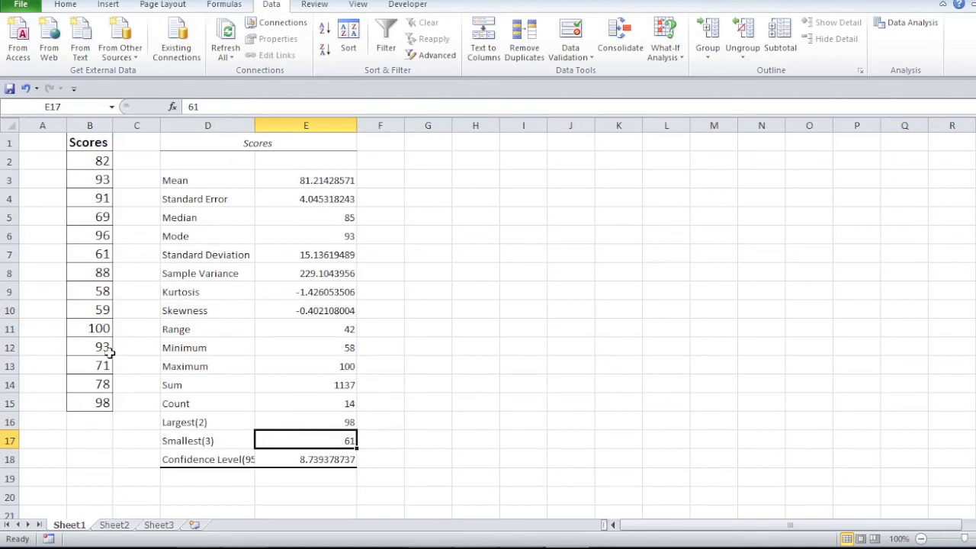
{"action": "left_click", "coordinate": [102, 308]}
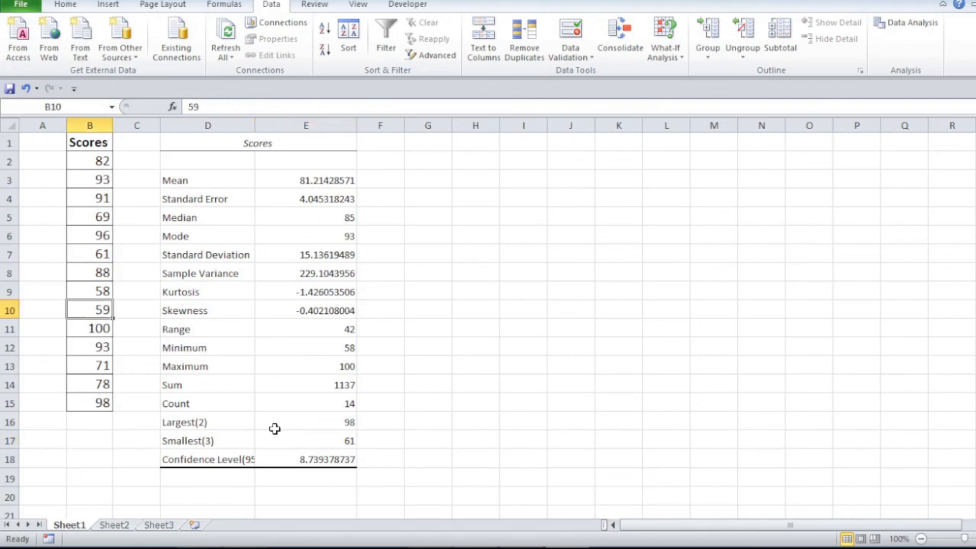
Auto-fit column D to its labels and select the confidence level value in E18.
{"action": "double_click", "coordinate": [254, 125]}
{"action": "left_click", "coordinate": [366, 459]}
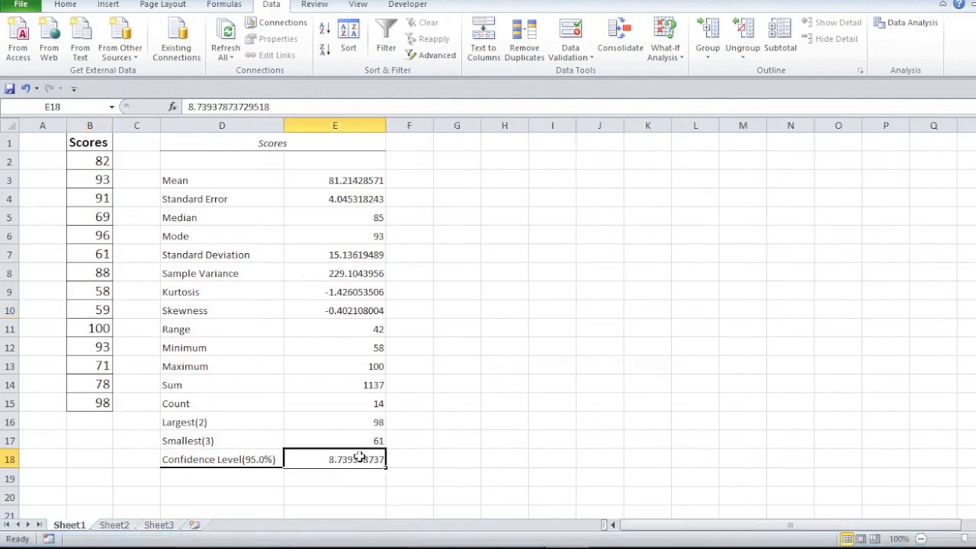